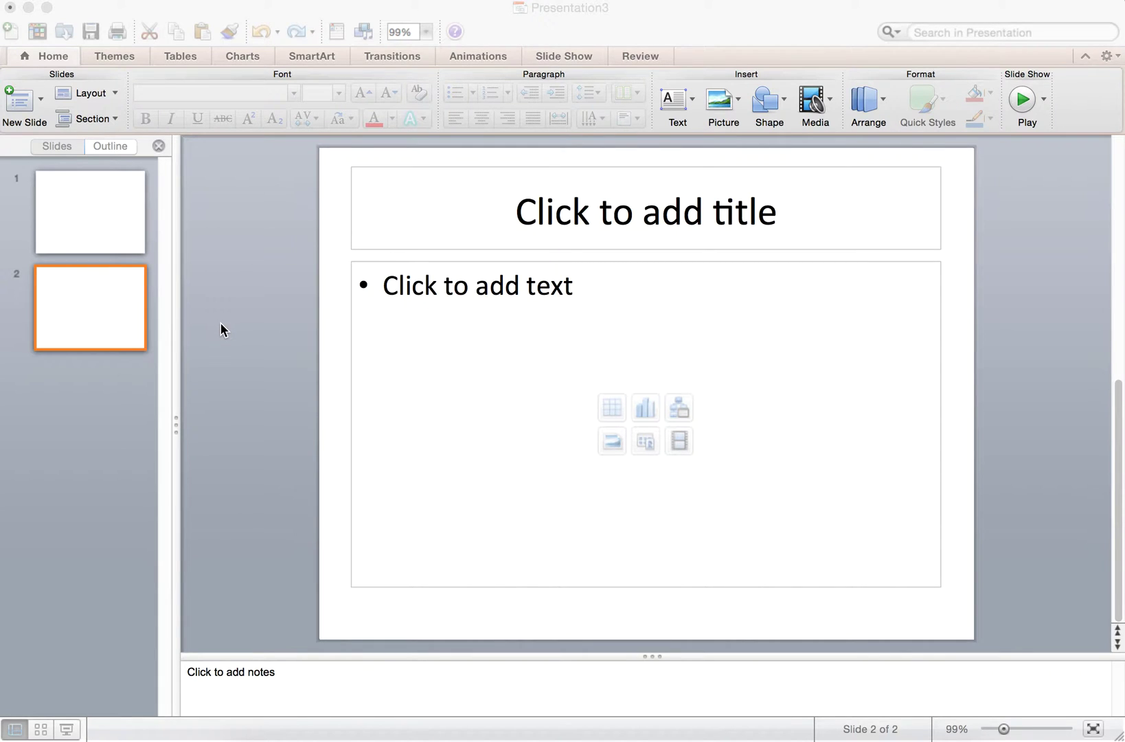
Delete the body and title placeholders from slide 2, leaving it blank
click(101, 283)
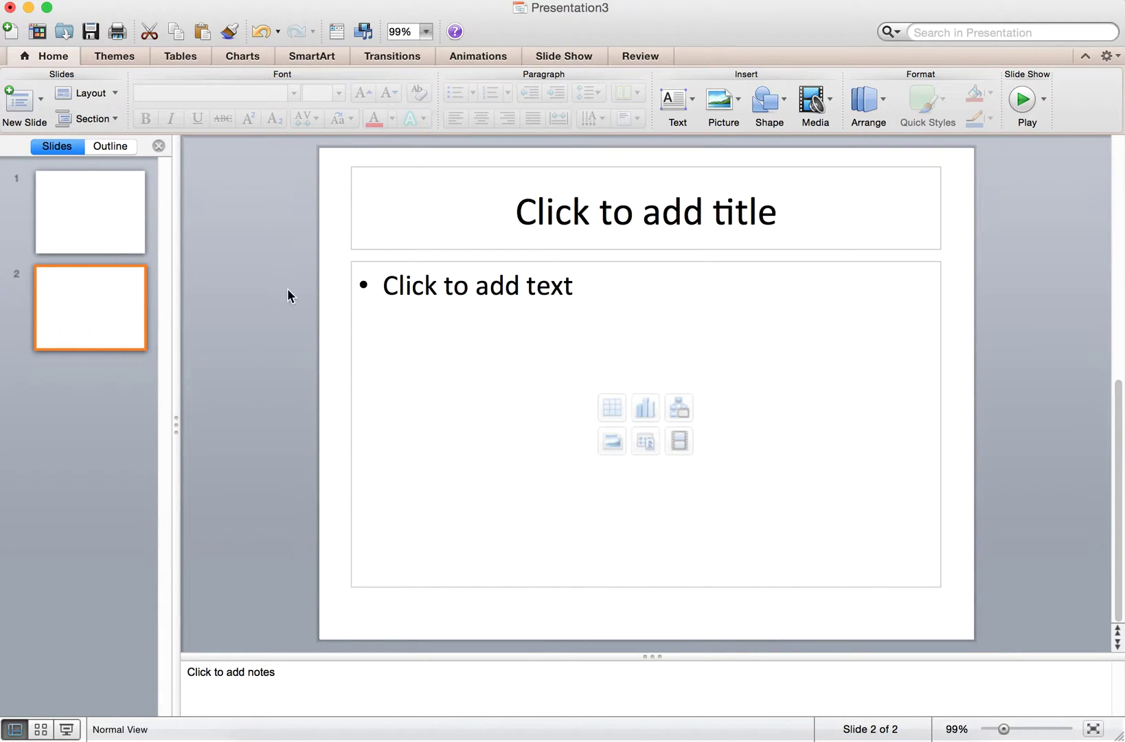
click(455, 267)
click(449, 260)
key(BackSpace)
click(423, 252)
key(BackSpace)
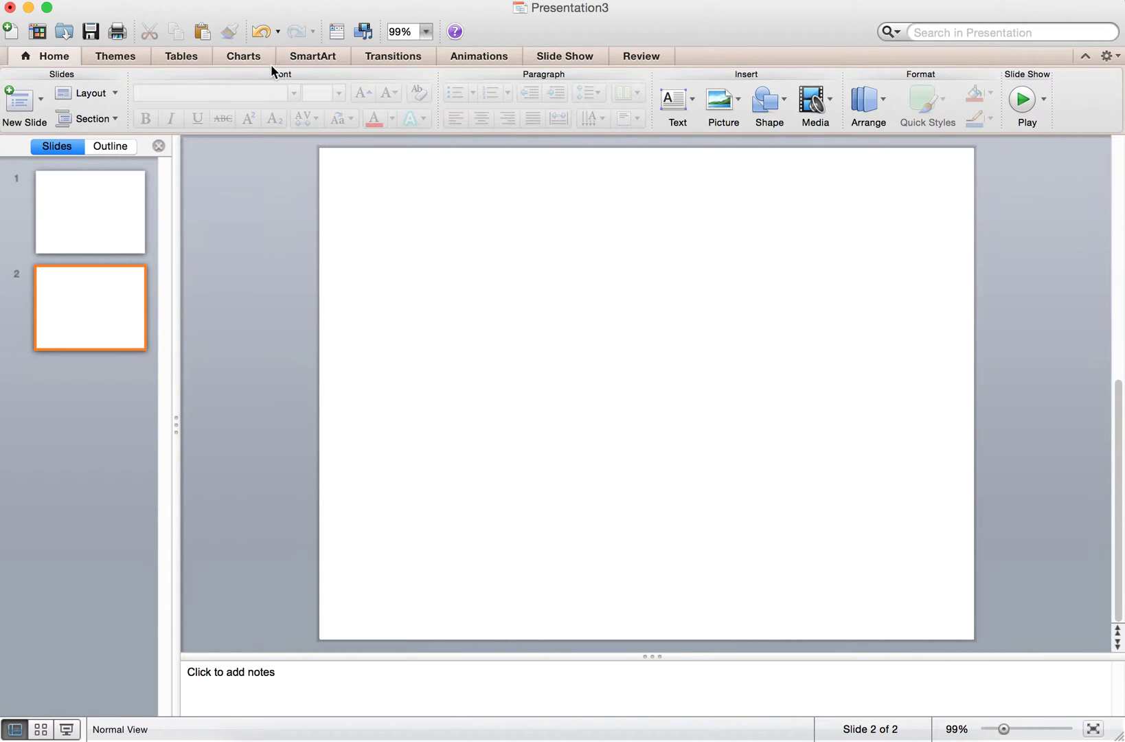
Insert a Basic Chevron Process SmartArt graphic from the Process gallery
click(312, 54)
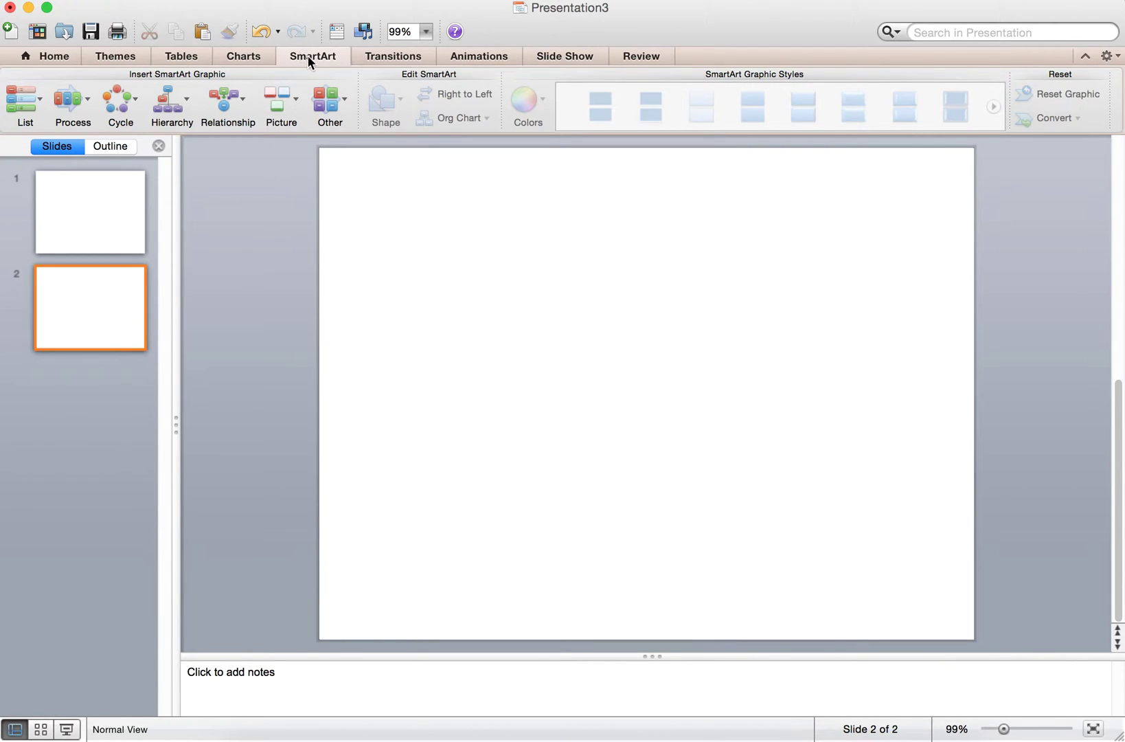
click(71, 105)
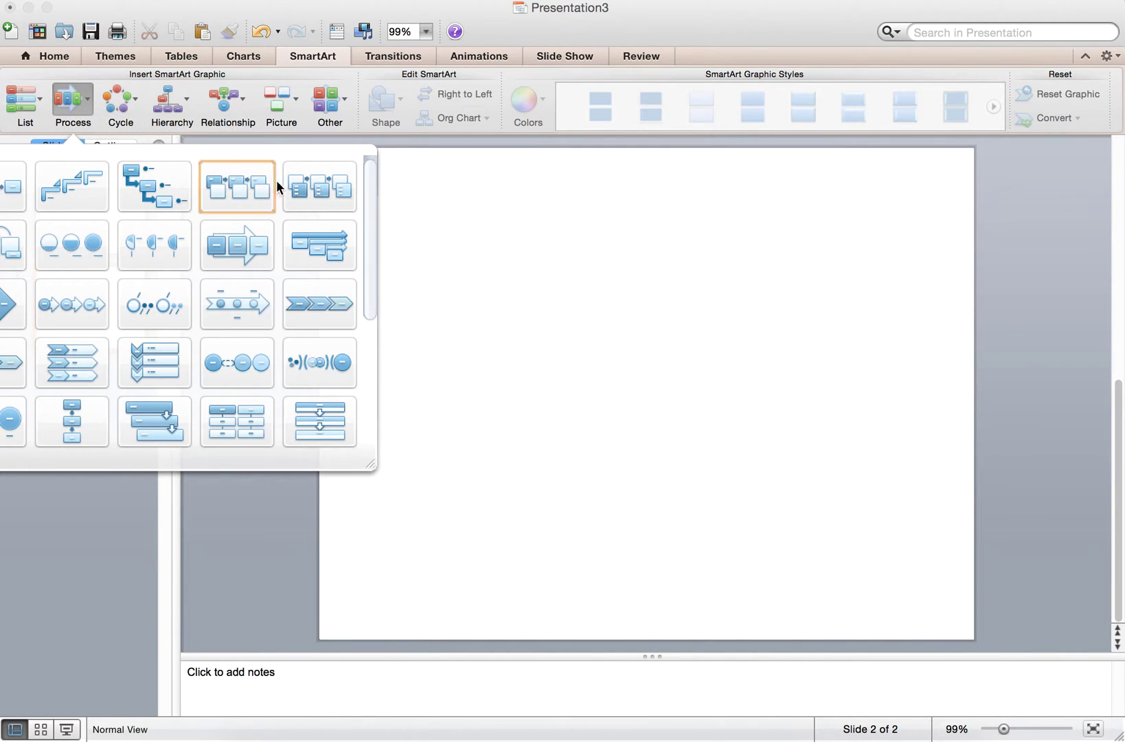
click(328, 307)
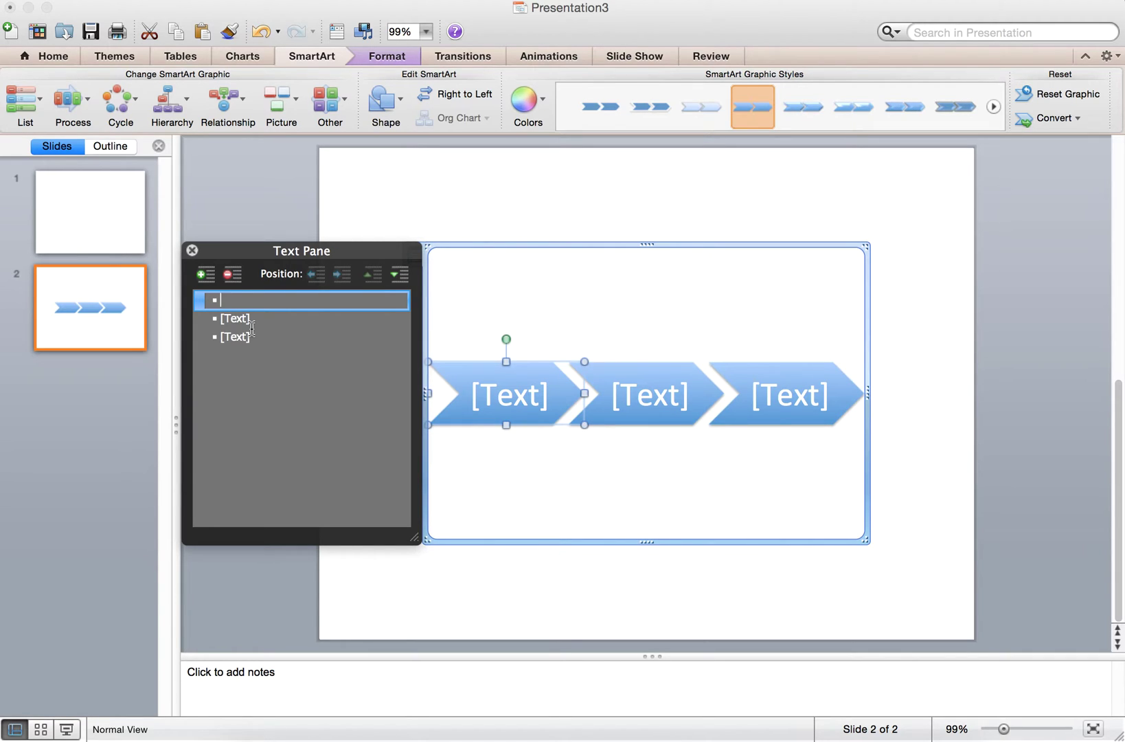
Label the first chevron 'Export IR and Red Band'
text(E)
key(BackSpace)
text(A)
key(BackSpace)
text(Export )
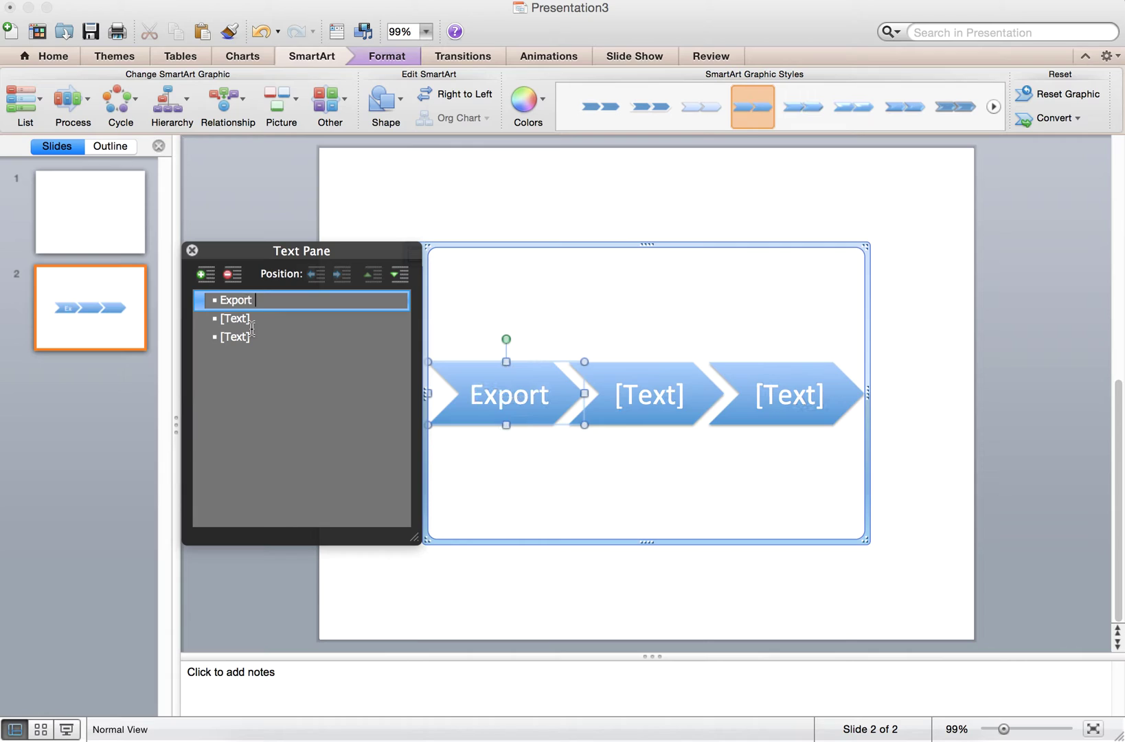
text(IR and Red Bac)
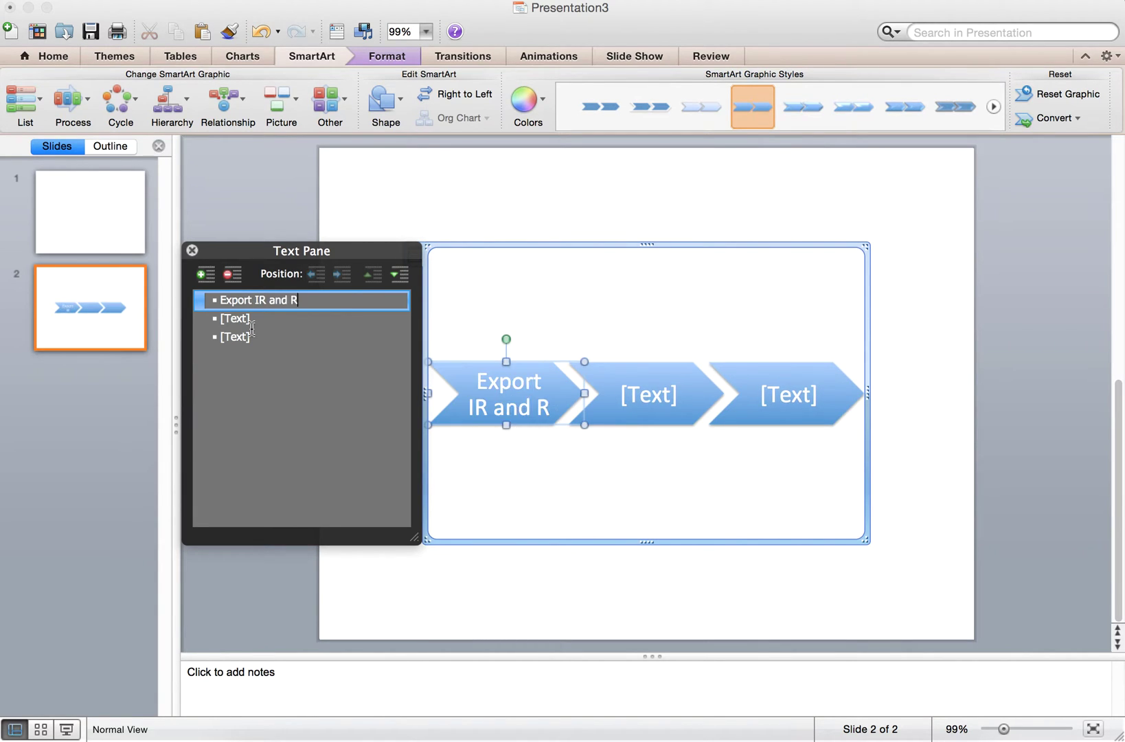
key(BackSpace)
text(nd of)
key(BackSpace)
key(BackSpace)
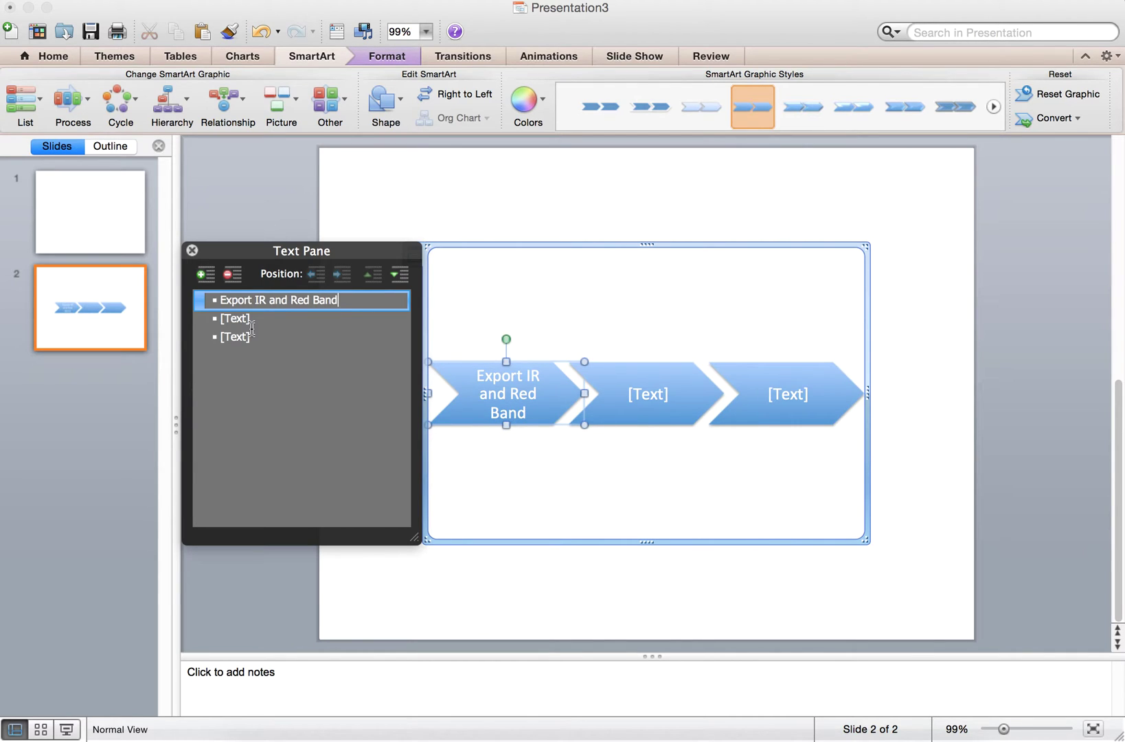
Label the second chevron 'Apply NDVI Formula with raster Calculator'
click(236, 320)
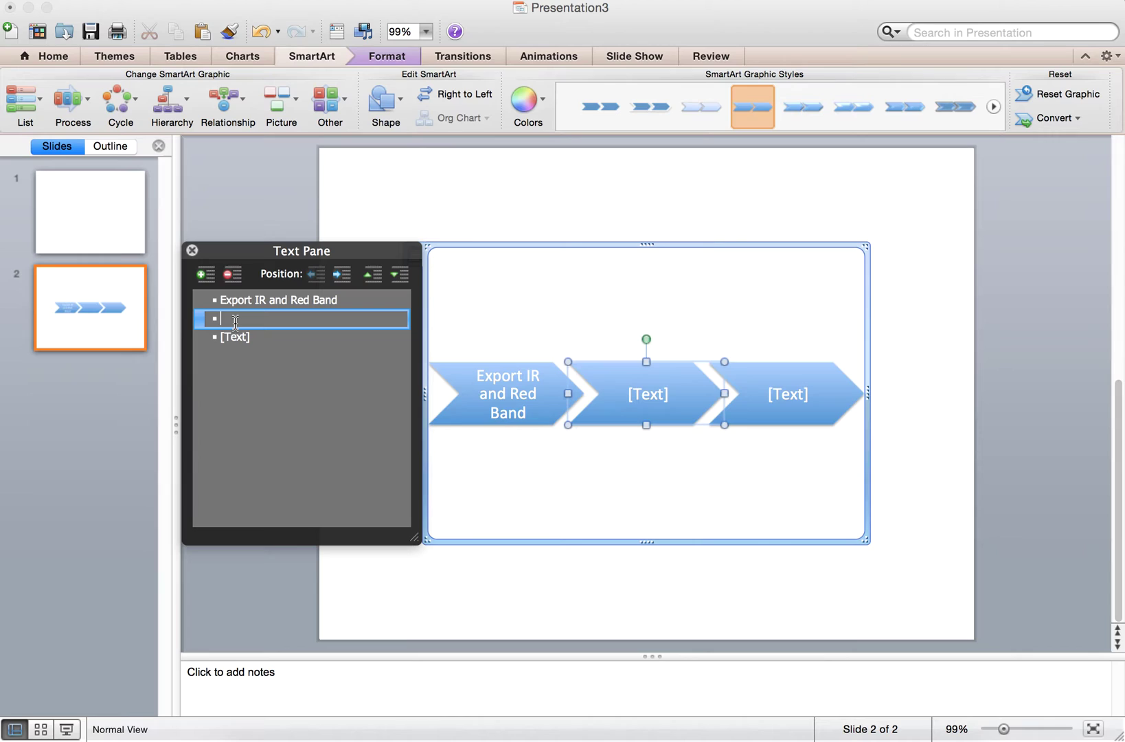
text(Apply NDVI Form)
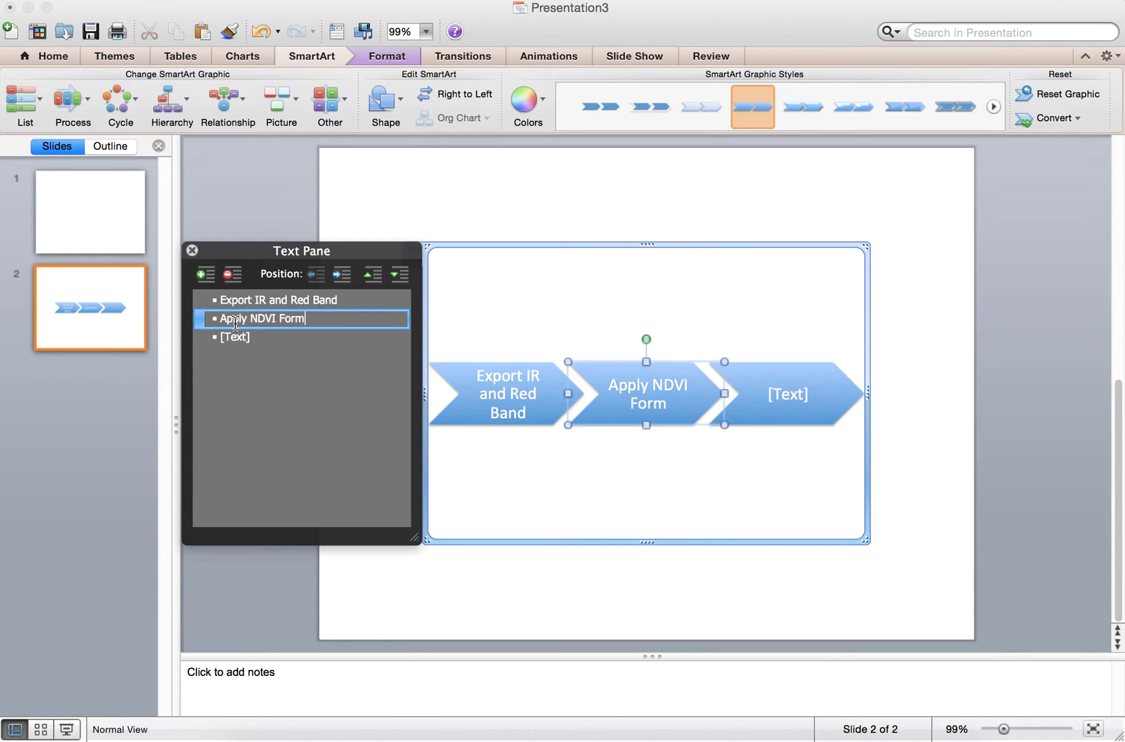
text(ular)
key(BackSpace)
text(with )
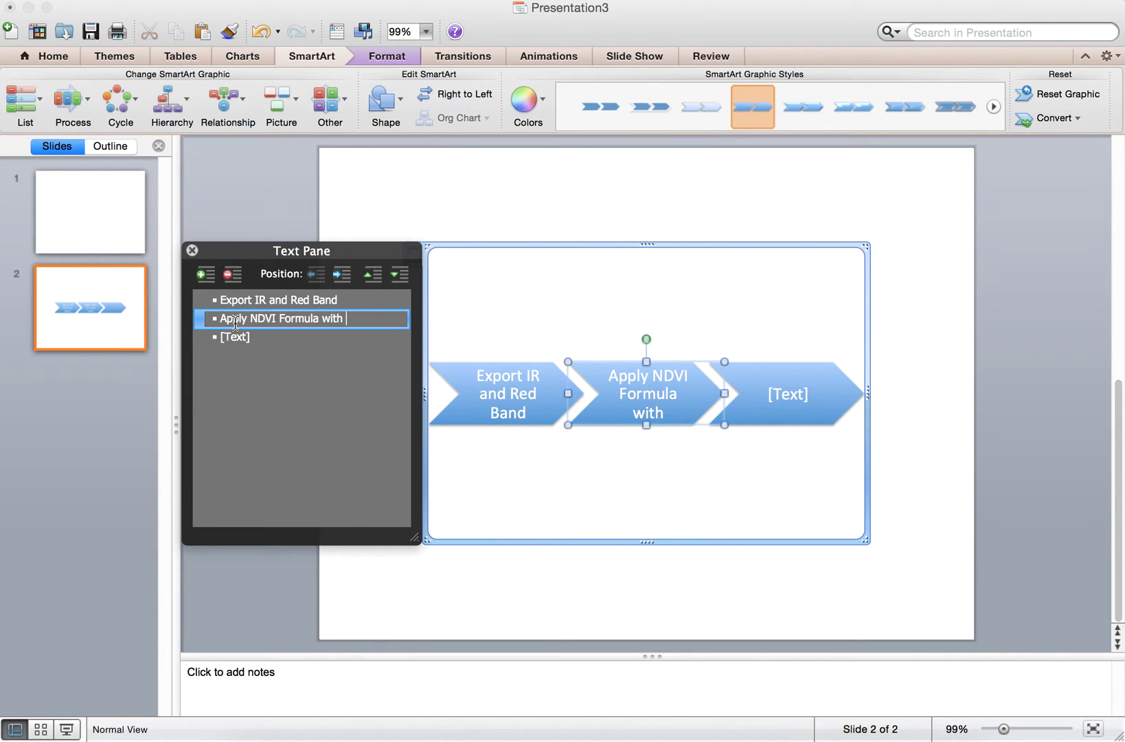
text(raster )
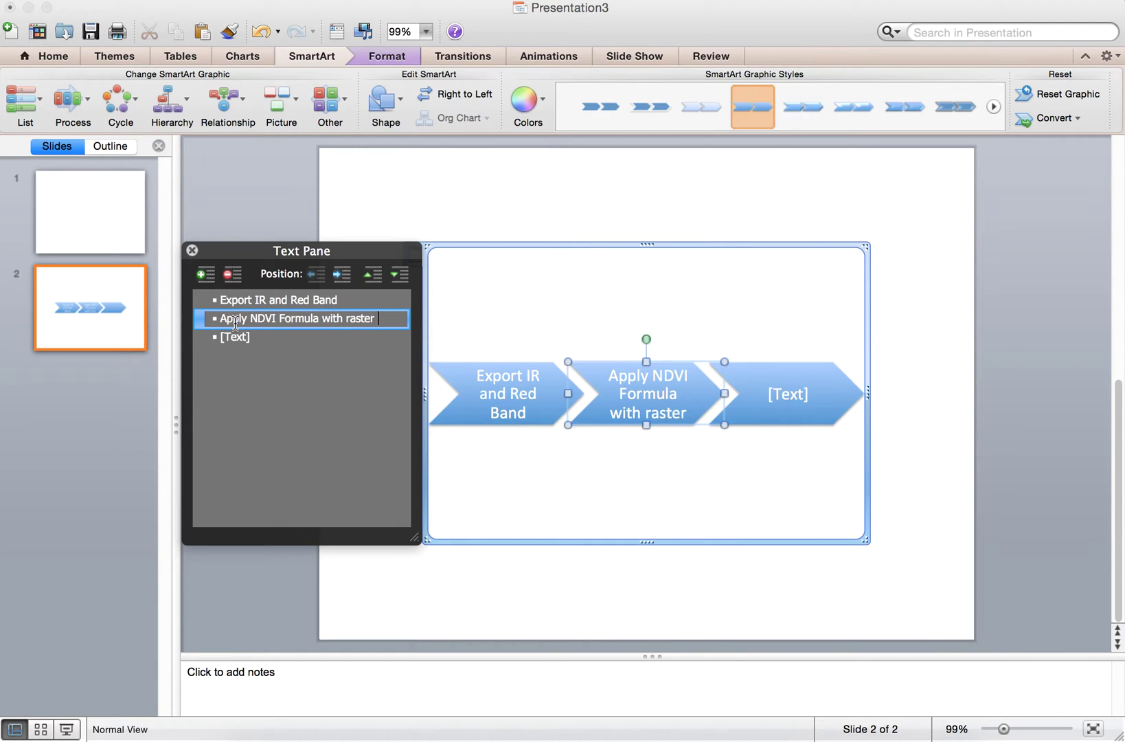
text(Calculator)
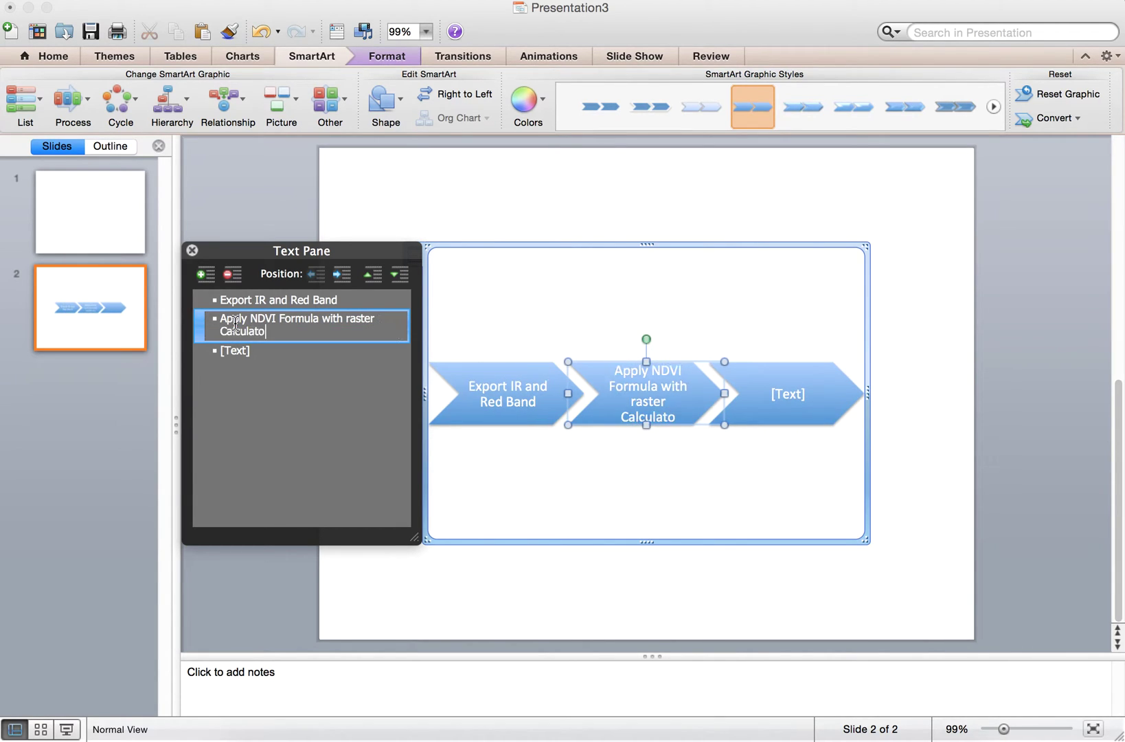
Label the third chevron 'Display dataset with color pallette'
click(234, 351)
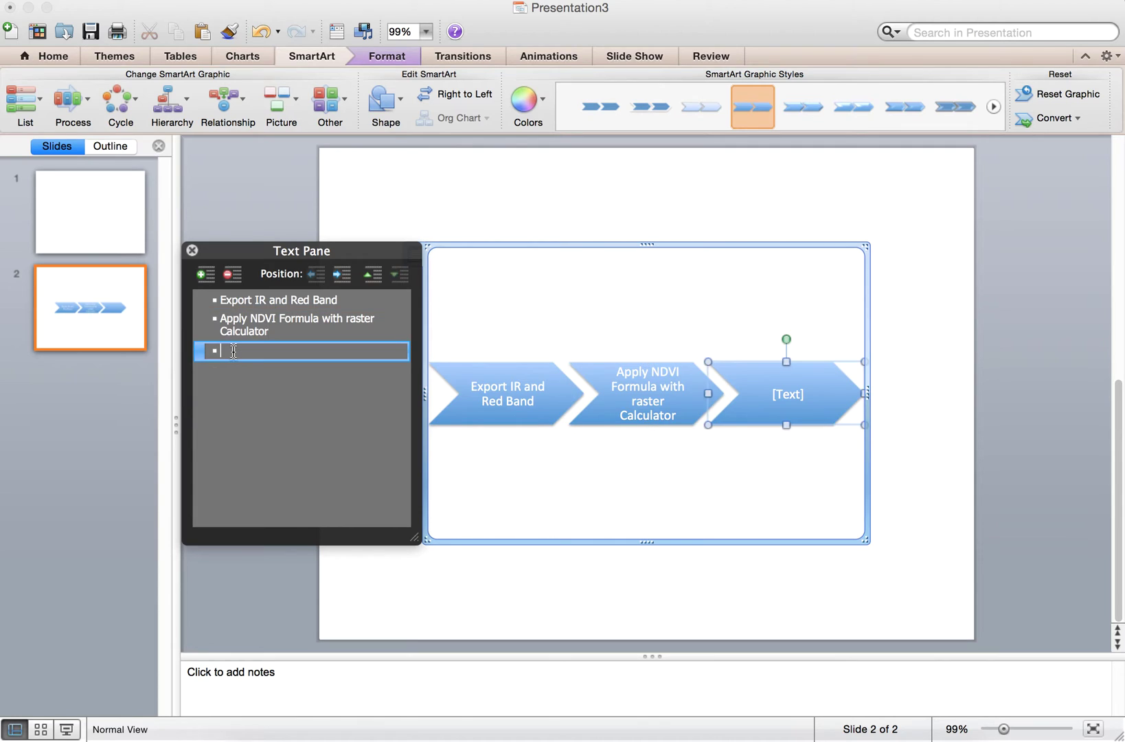
text(Display dataset with)
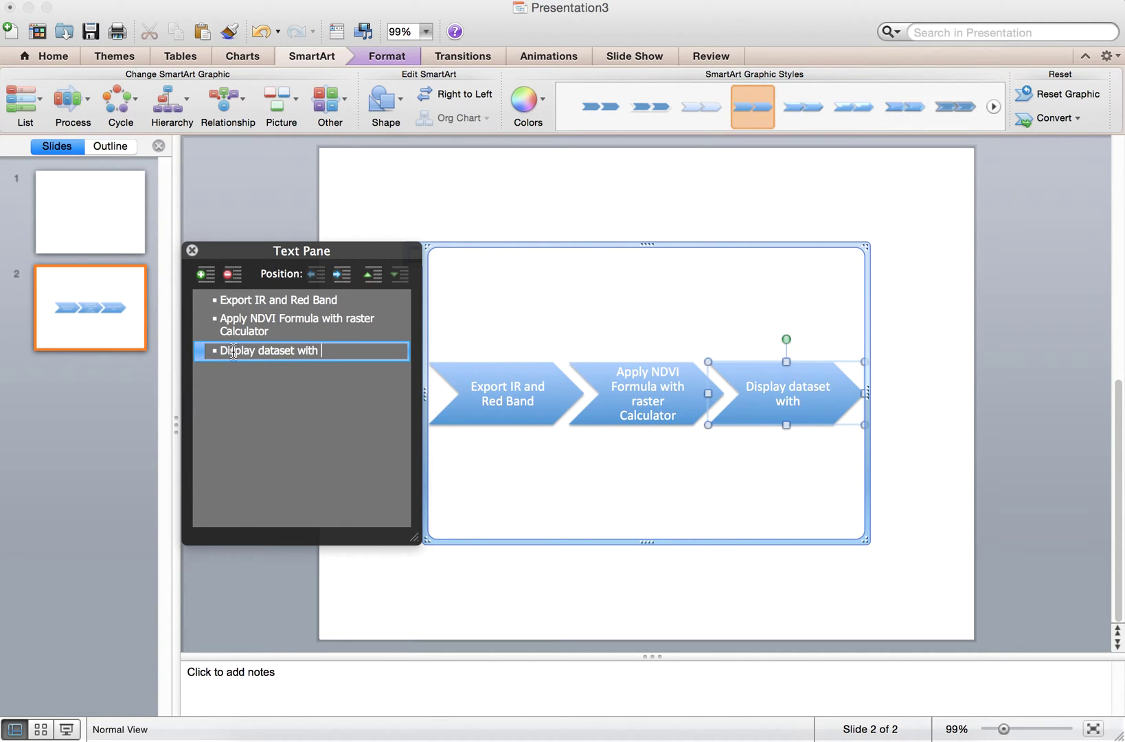
text( color pallette)
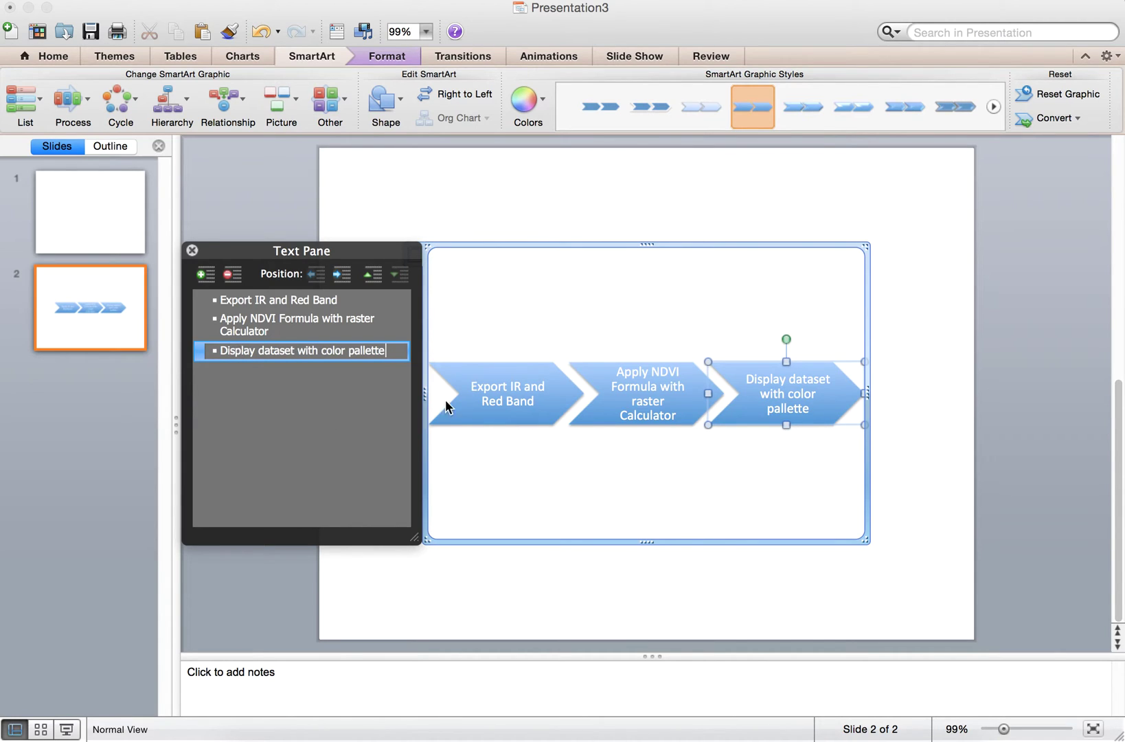
key(Left)
key(Left)
key(Left)
key(Left)
key(Left)
key(Left)
key(Left)
key(Left)
key(Left)
key(Left)
key(Left)
key(Left)
key(Left)
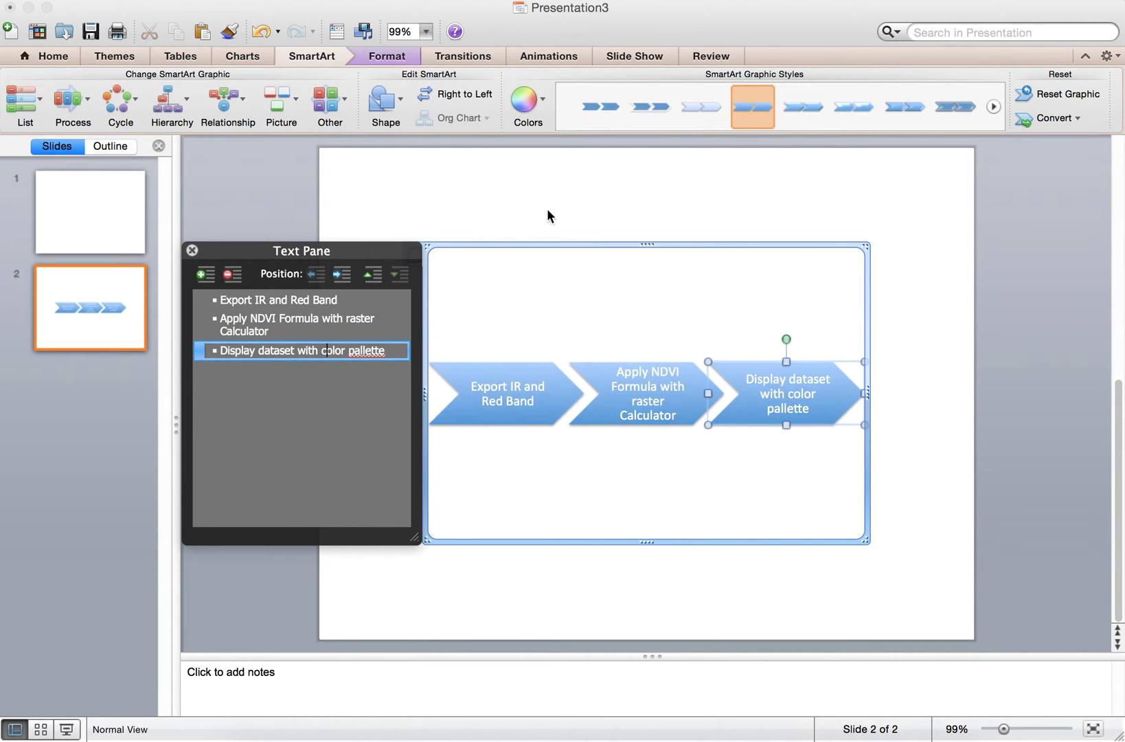
Add the sub-bullet 'Put it in Tiff format' under Export IR and Red Band
click(297, 317)
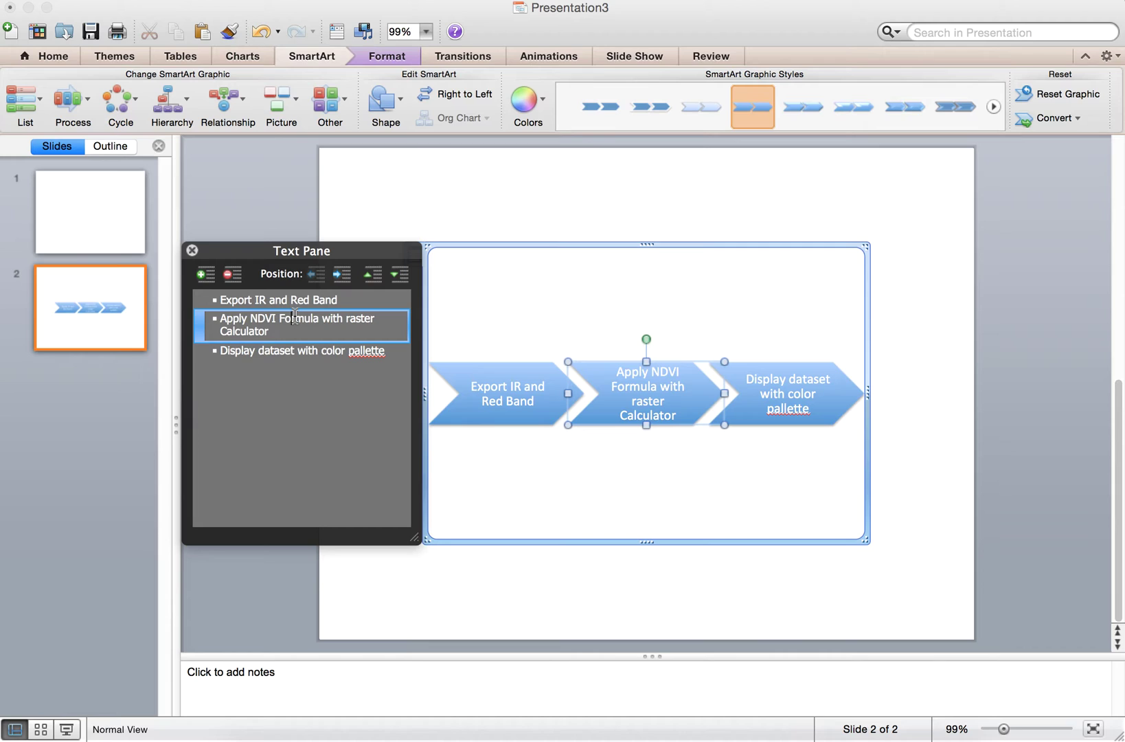
click(352, 302)
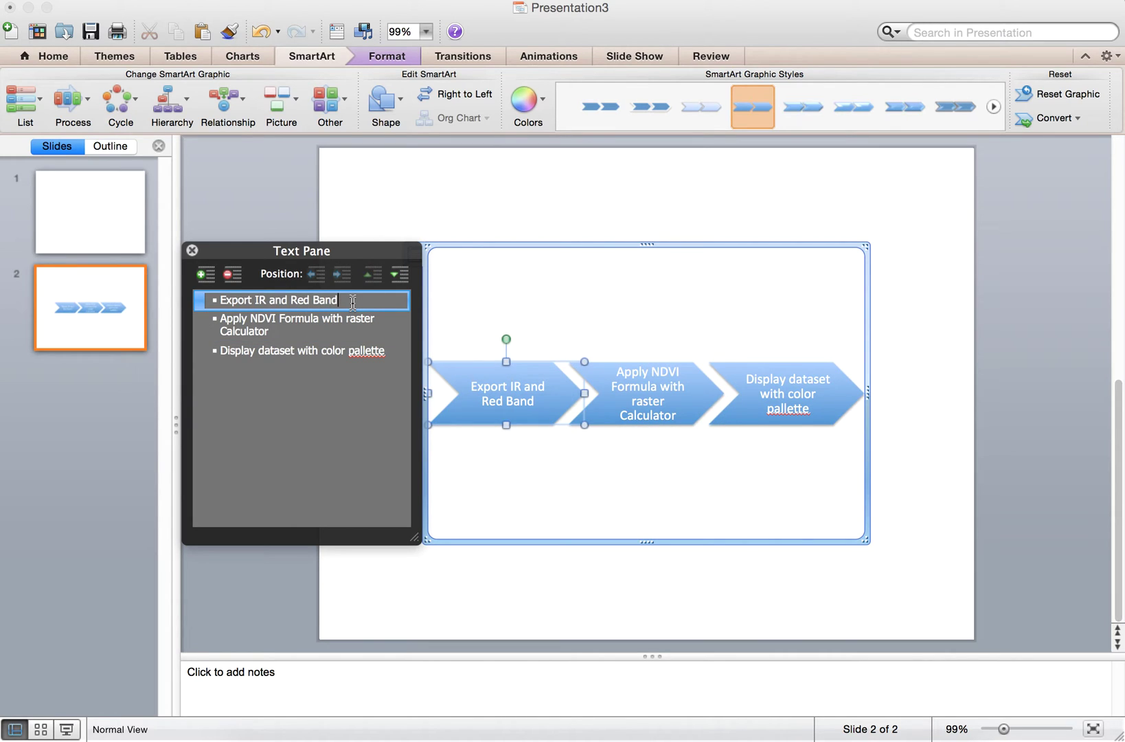
key(Return)
key(Tab)
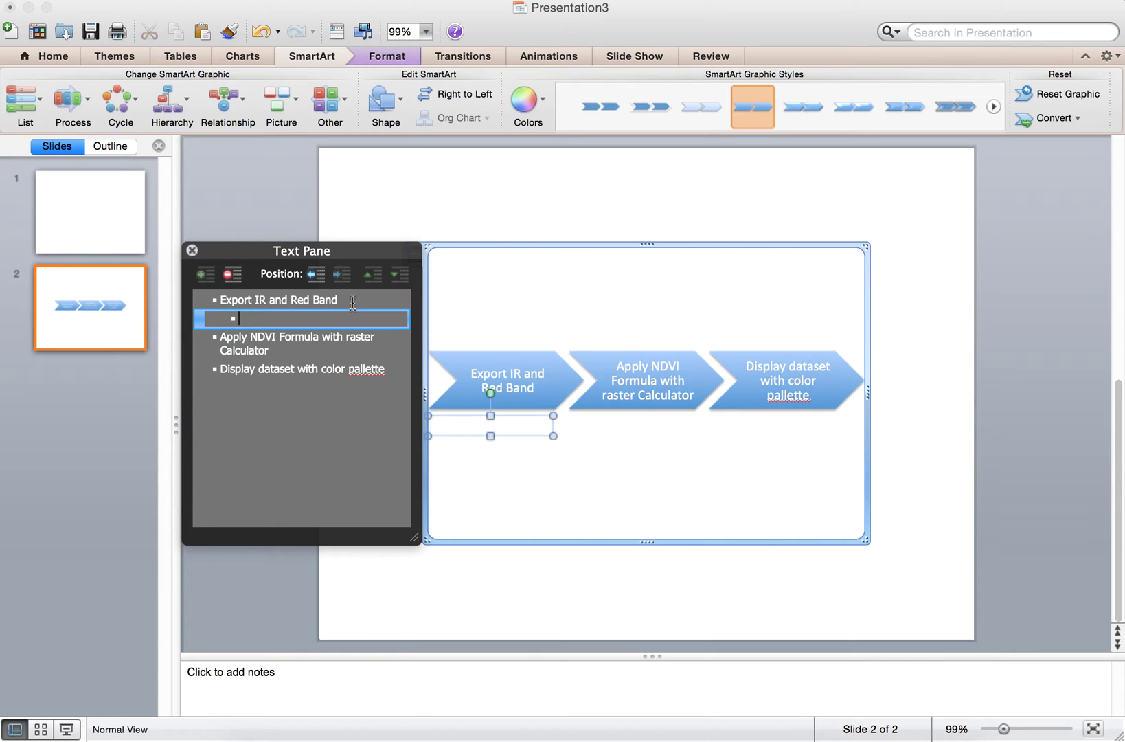
text(Put it in Tiff f)
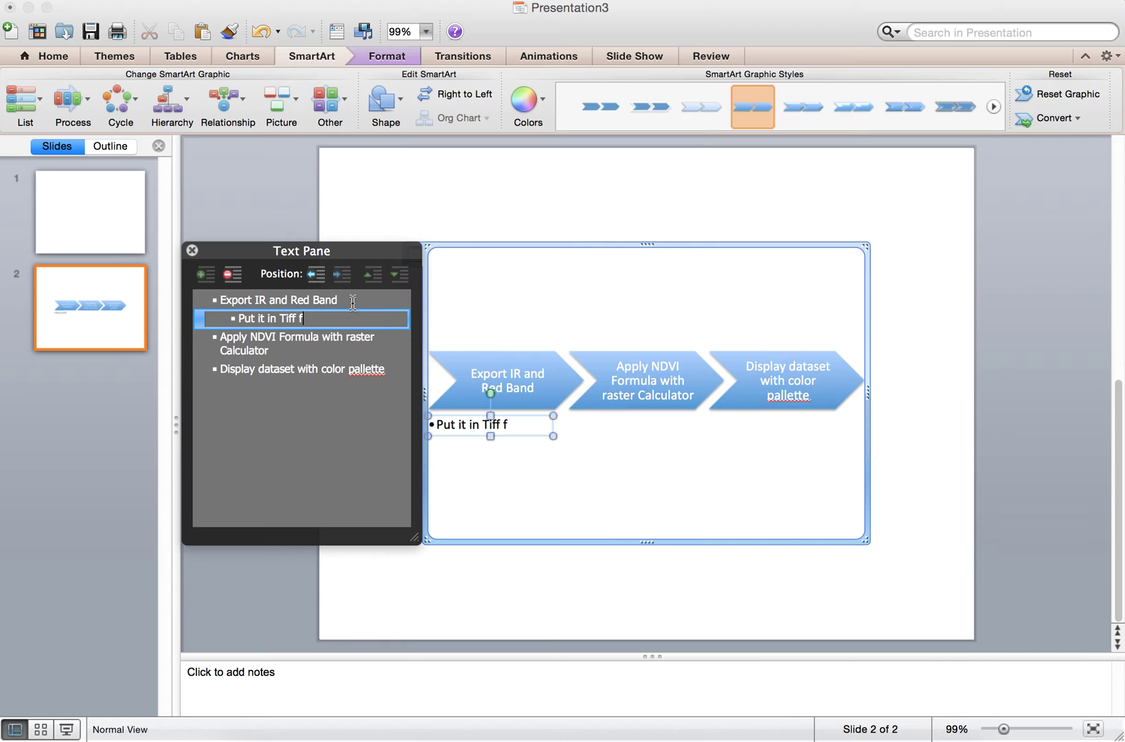
text(ormat)
Add the sub-bullet 'IR-R/IR+R' under the Apply NDVI Formula step
click(295, 347)
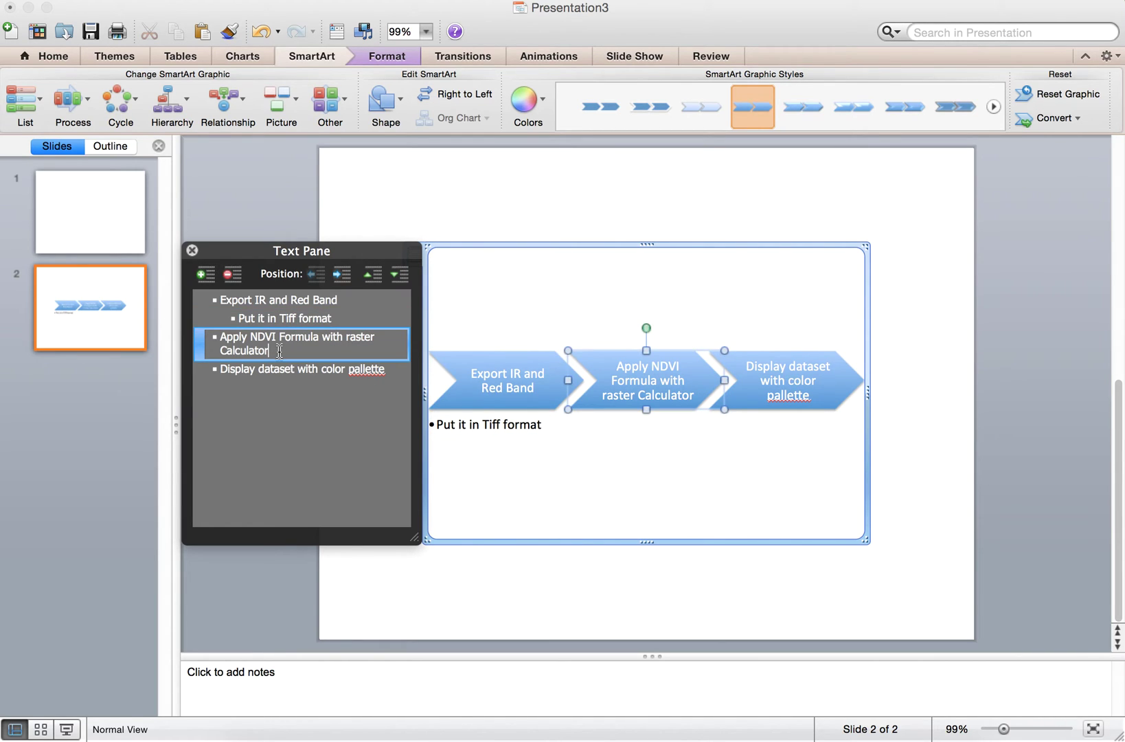
key(Return)
key(Tab)
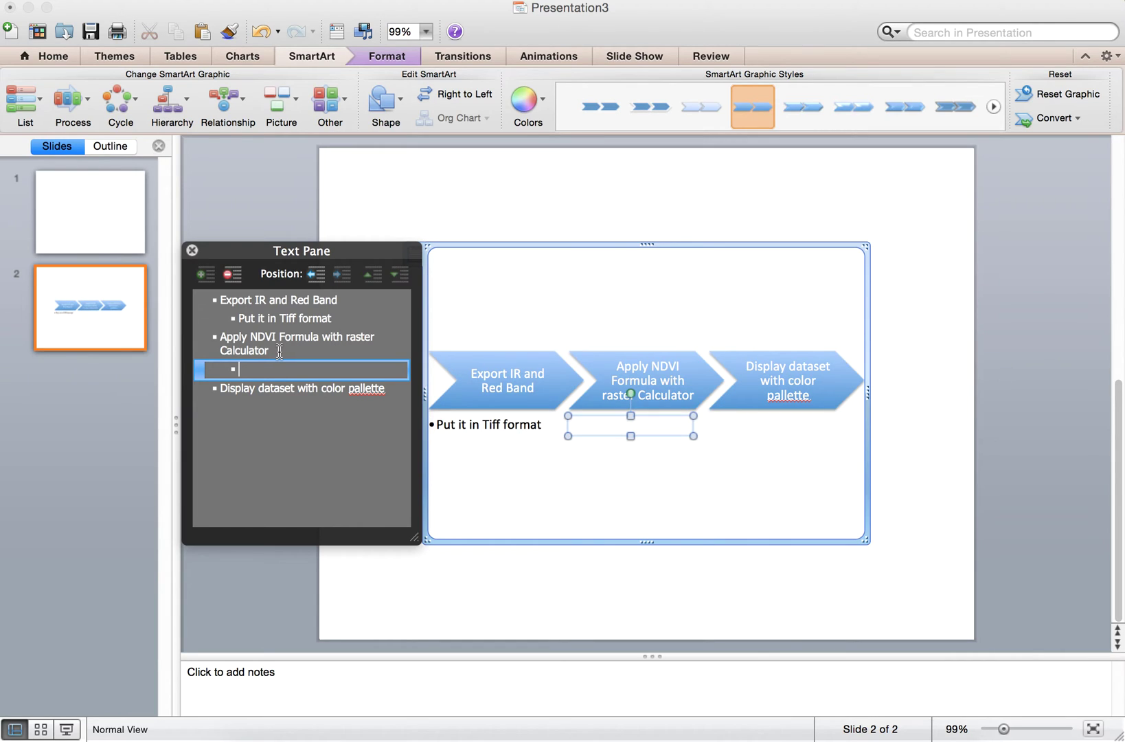
text(IR-R/IR+R)
click(576, 327)
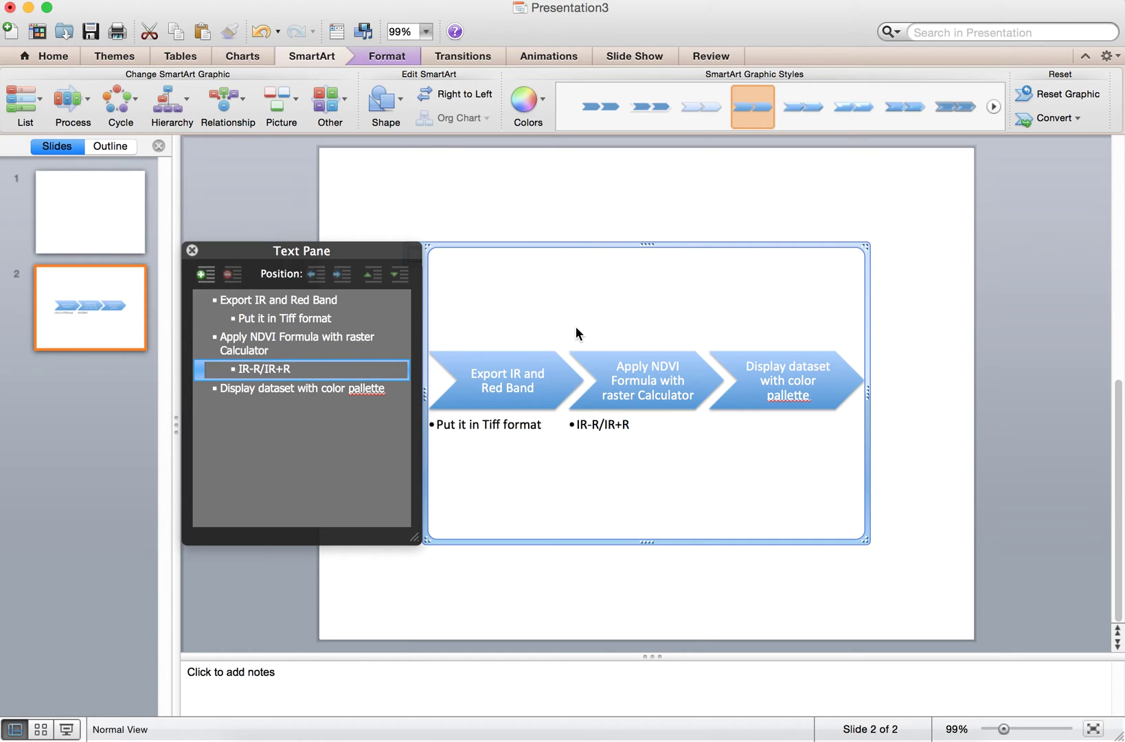
Correct the spelling of 'pallette' to 'palette' in the third step
click(577, 233)
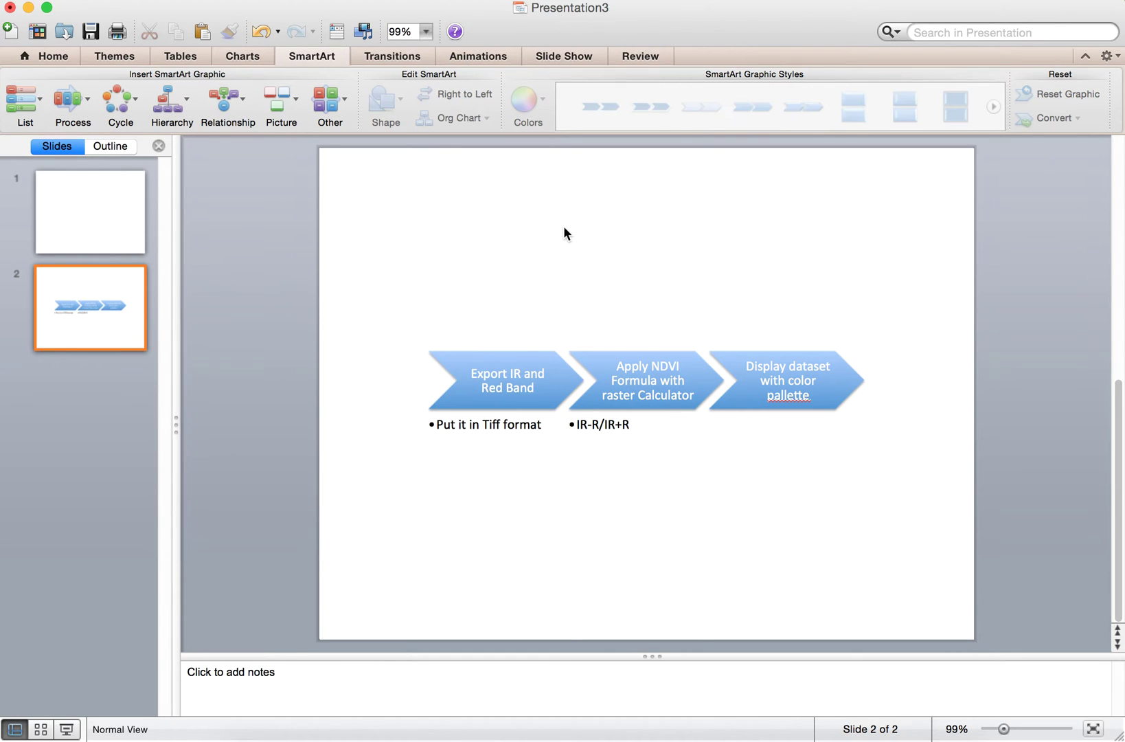
right_click(779, 400)
click(817, 406)
click(645, 188)
Change the diagram layout to Continuous Block Process, with step boxes over one large arrow
click(588, 331)
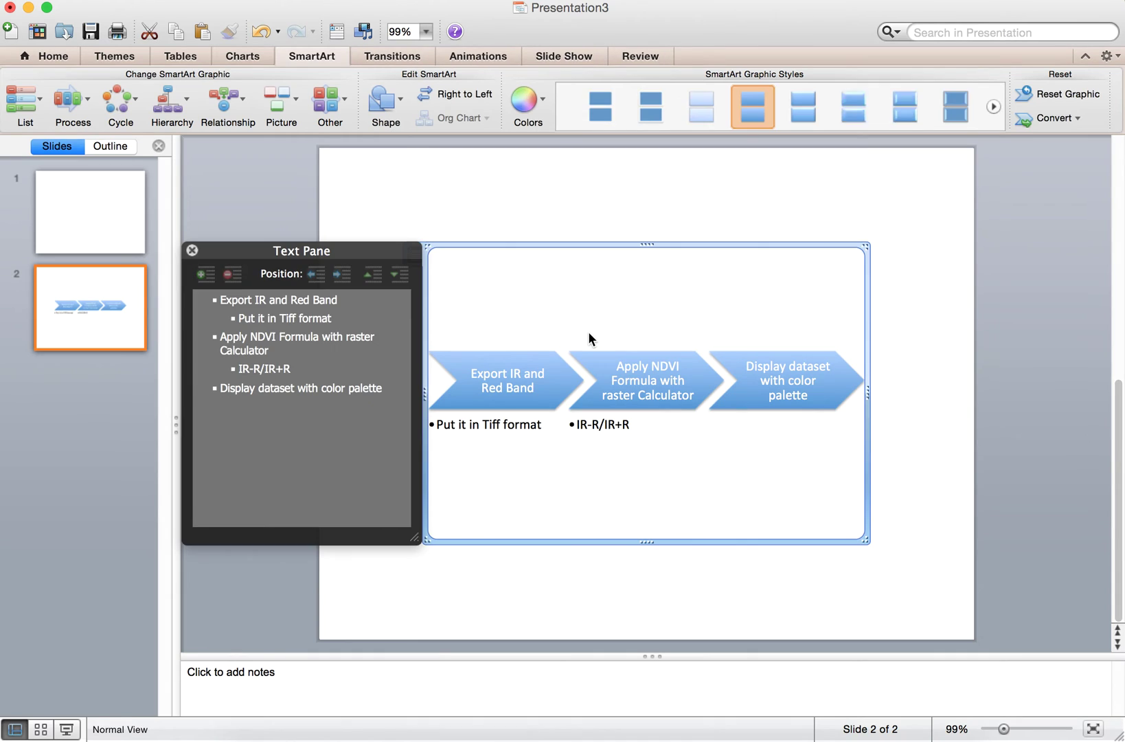
click(993, 107)
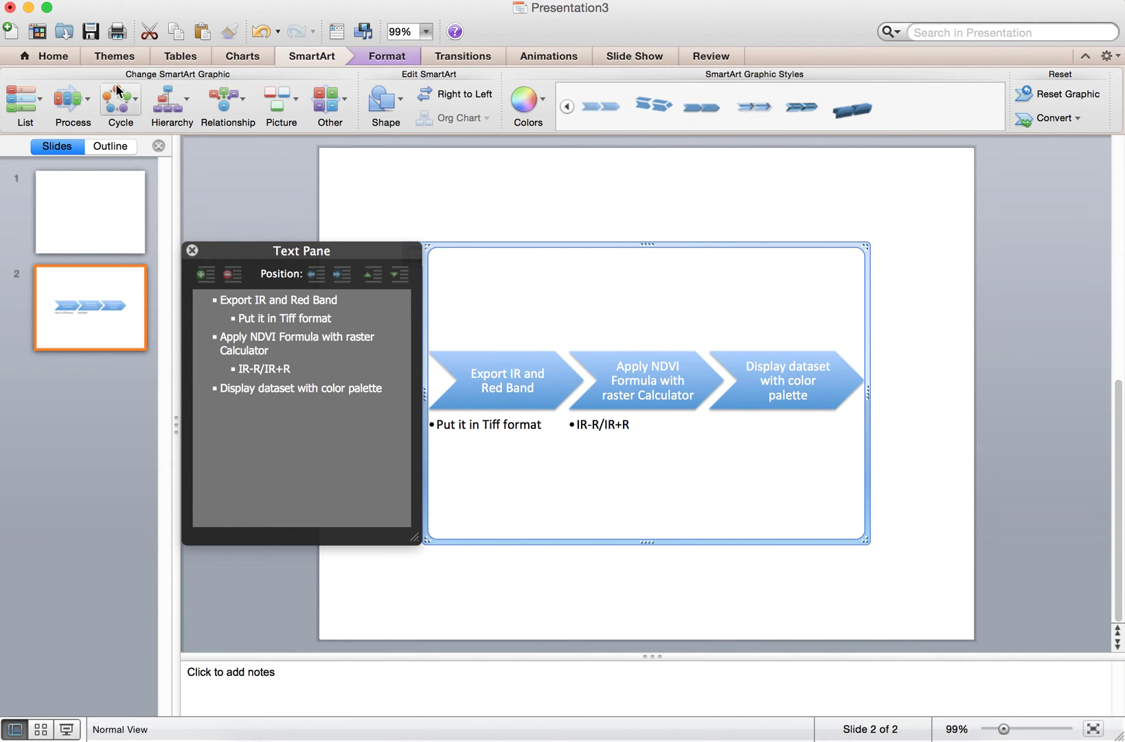
click(73, 101)
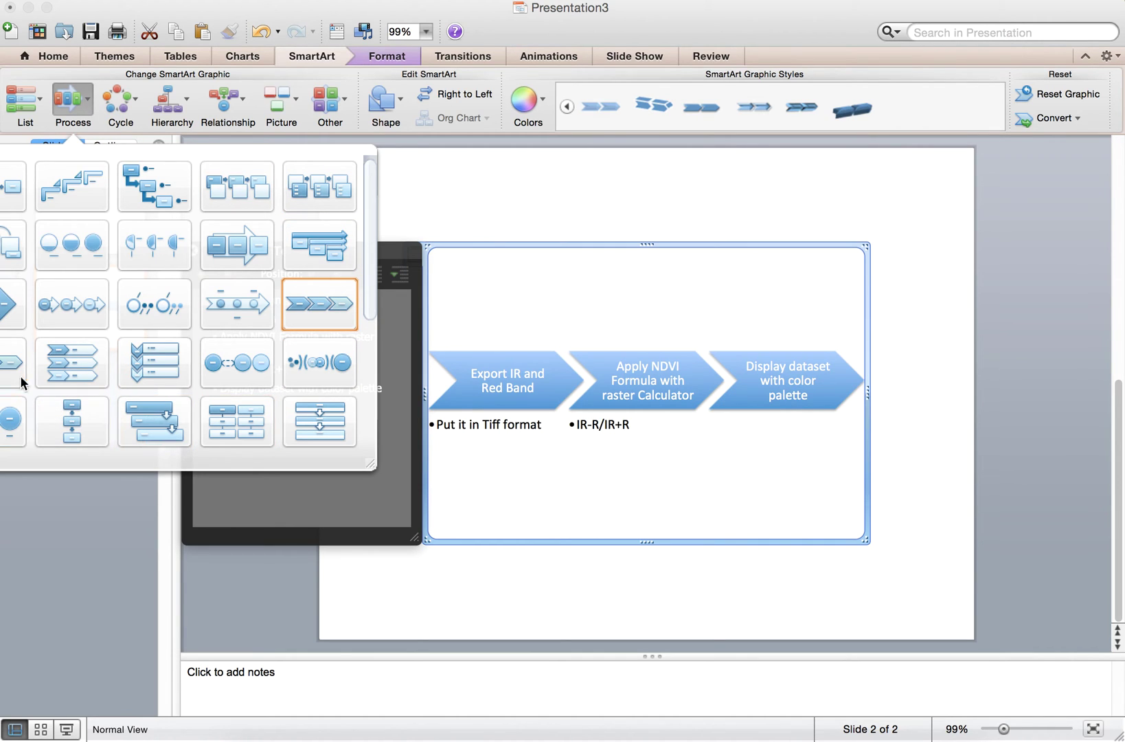
click(12, 180)
click(74, 103)
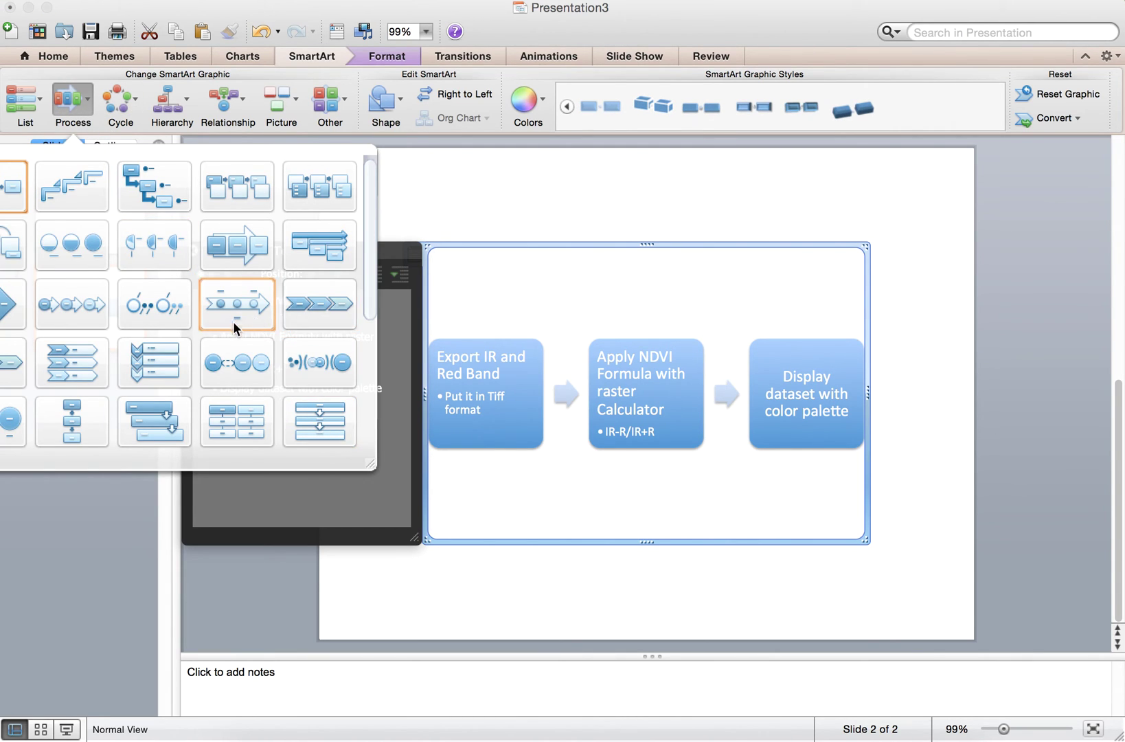
key(Escape)
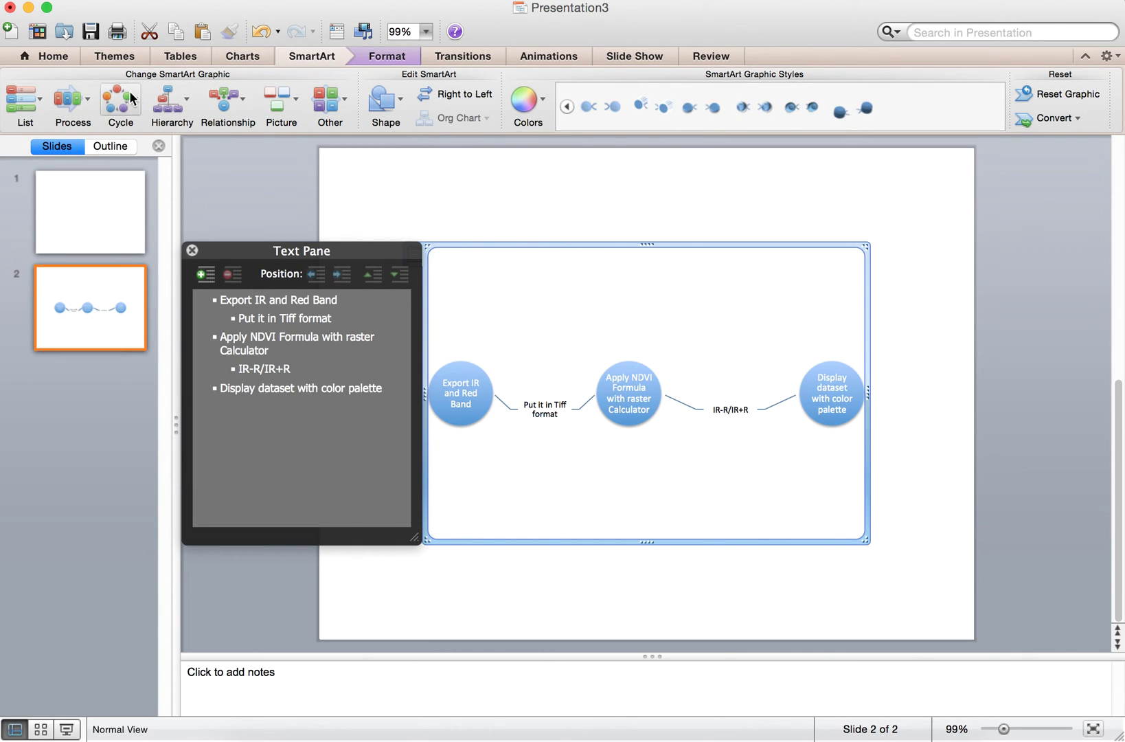
click(81, 101)
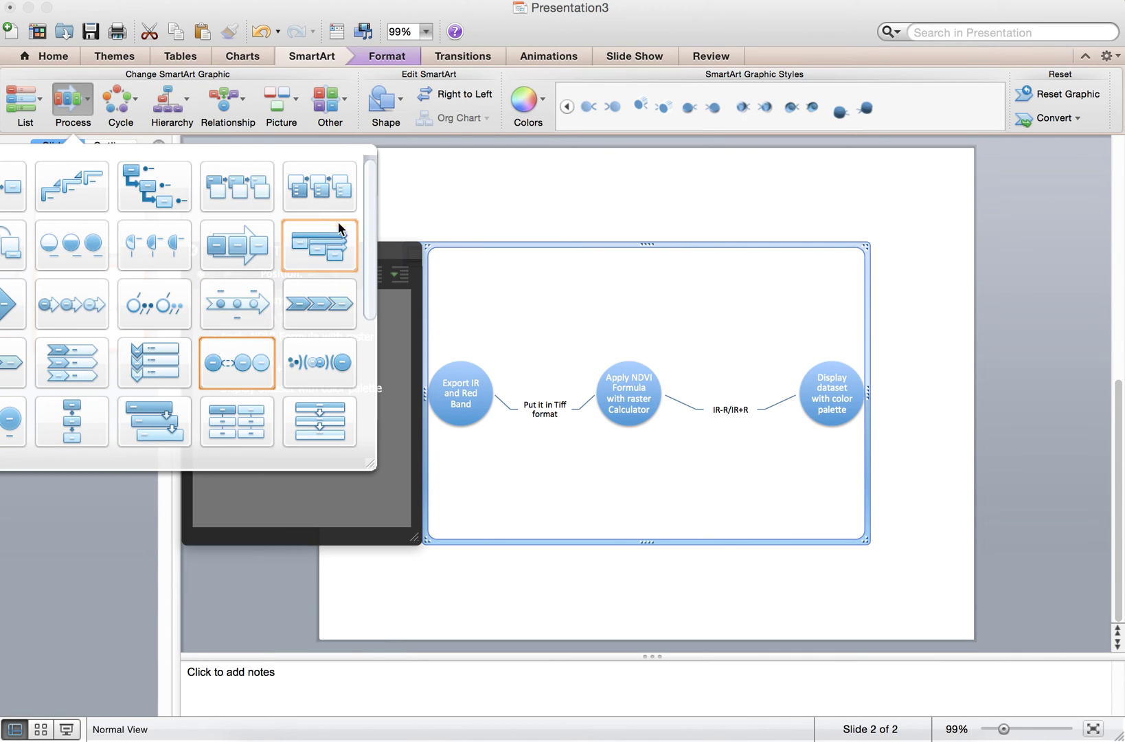
click(233, 257)
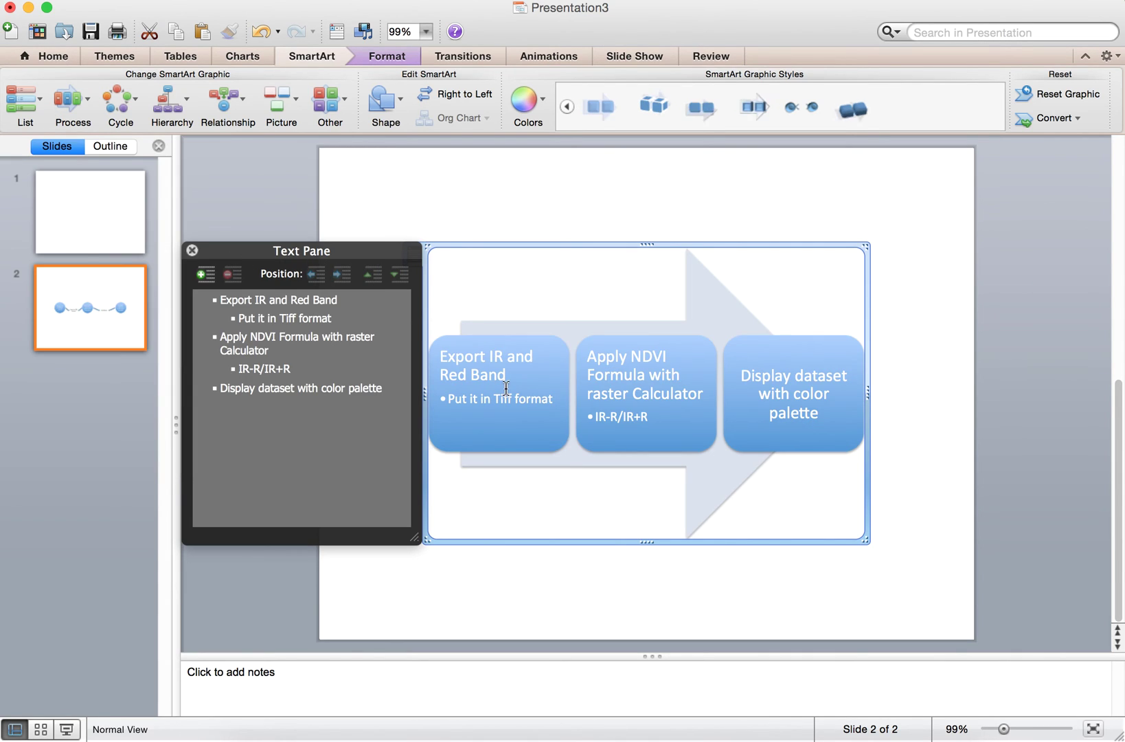
click(960, 440)
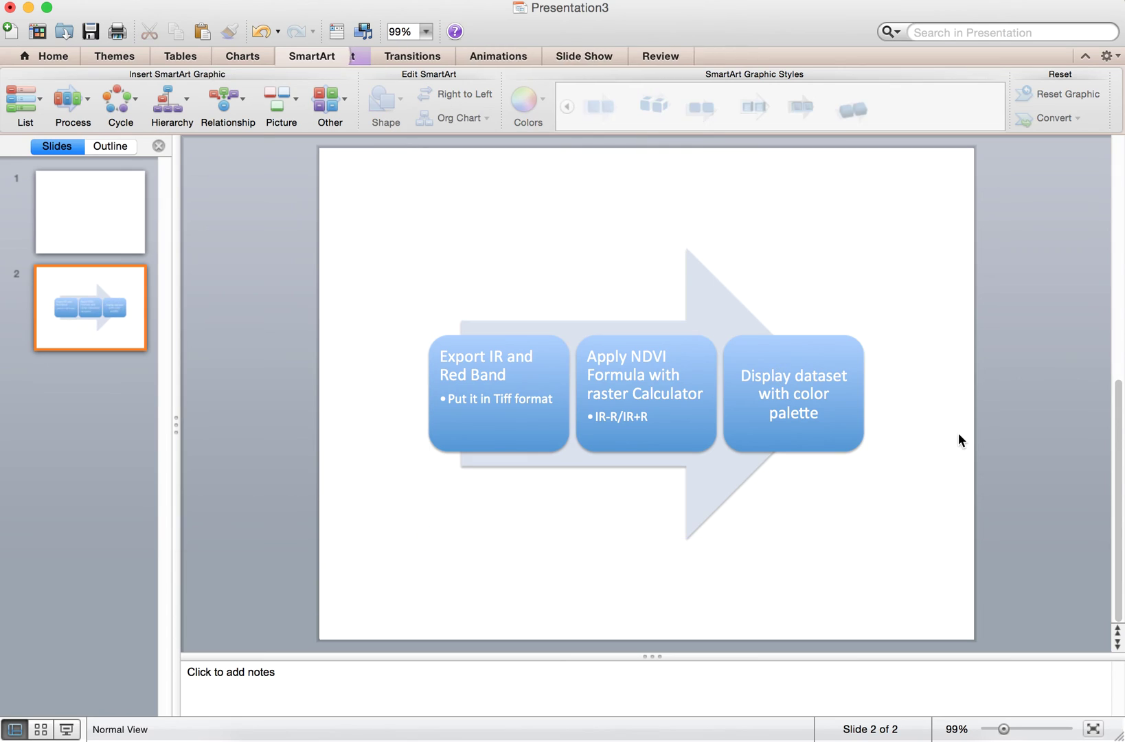
click(525, 338)
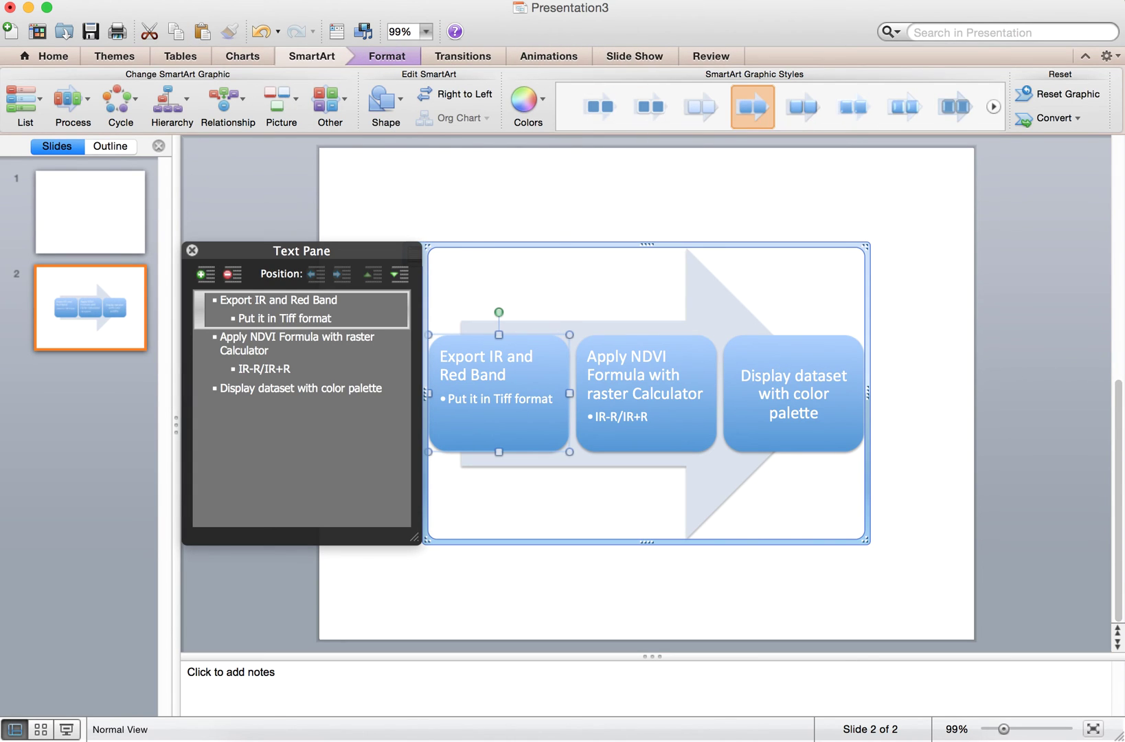
click(134, 0)
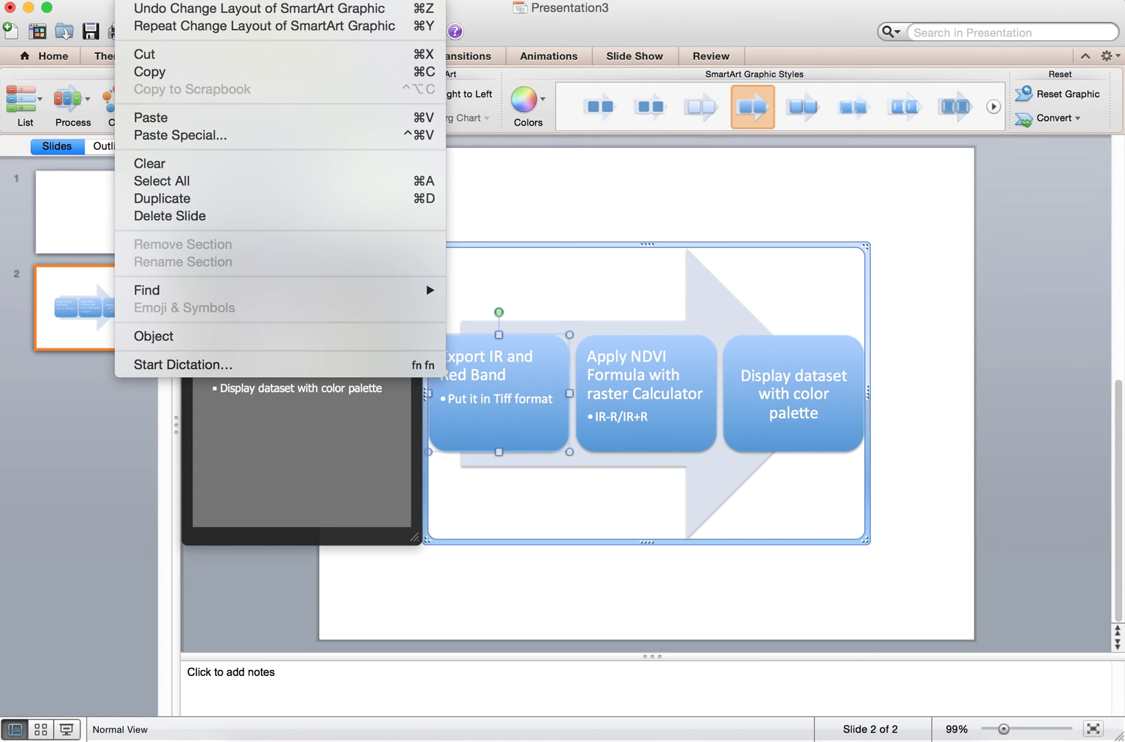
click(181, 76)
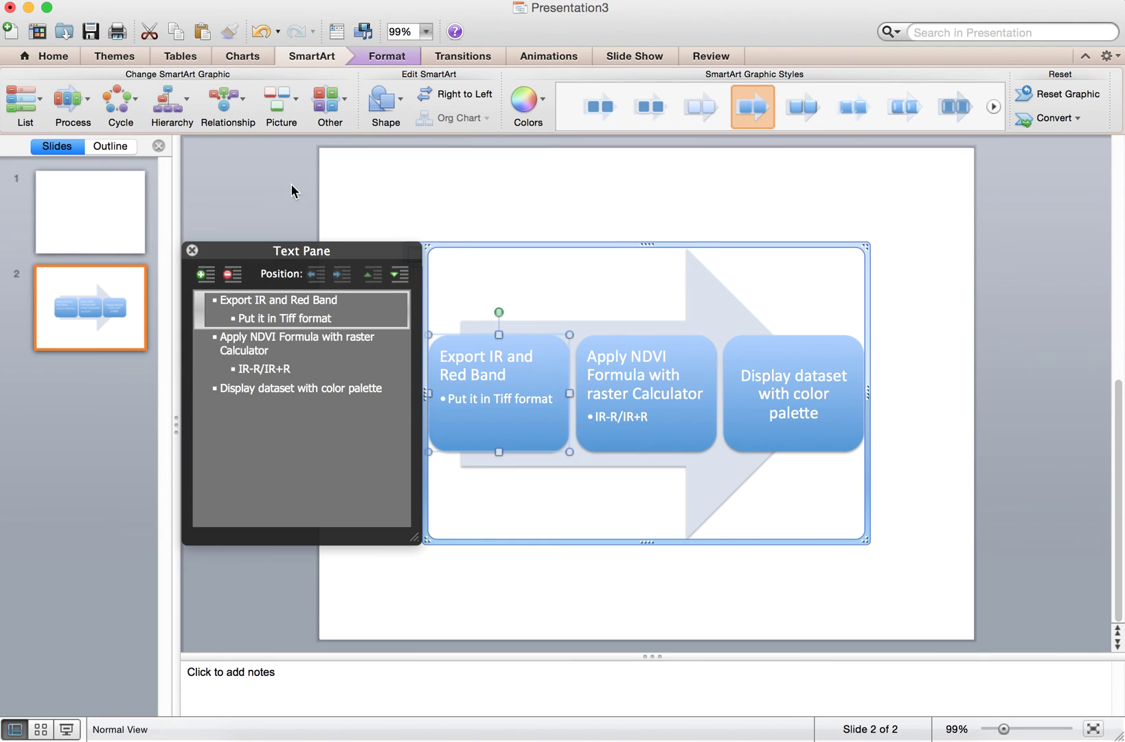
click(560, 205)
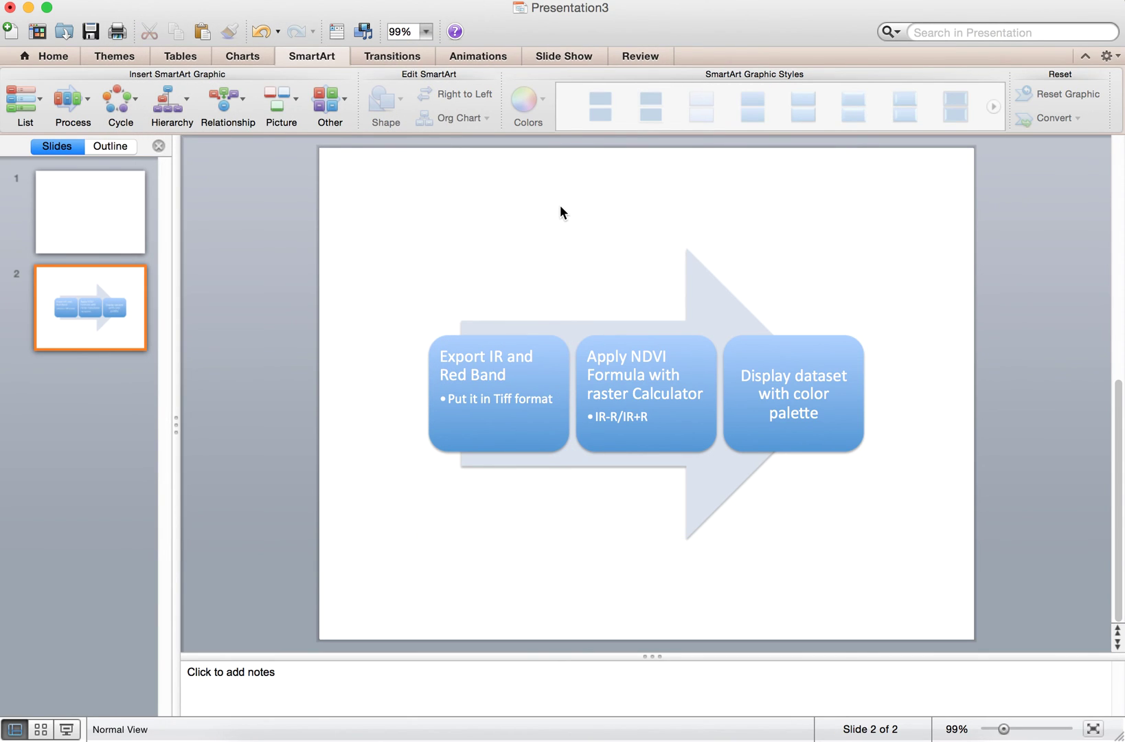